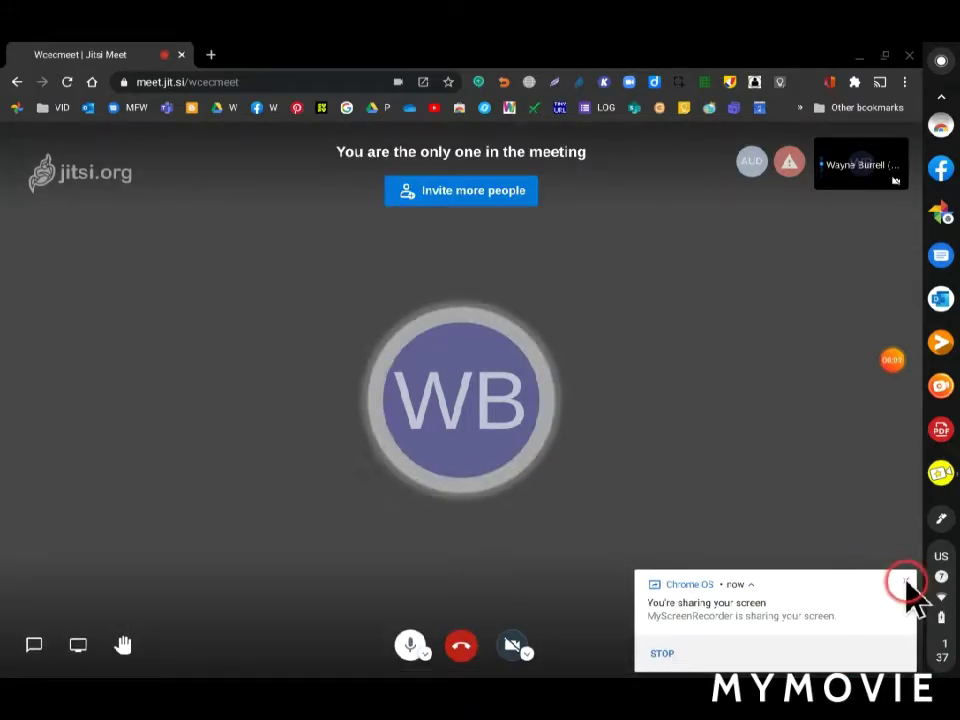
- Dismiss the screen-sharing notification and search Google for "pet dog" in a new browser tab
left_click(907, 583)
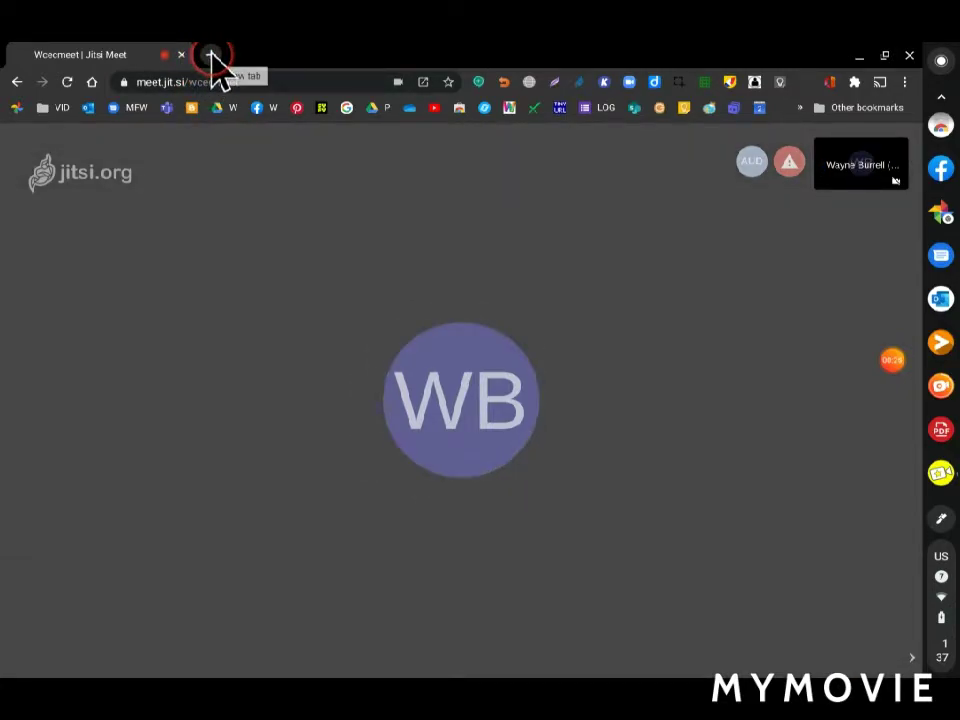
left_click(210, 55)
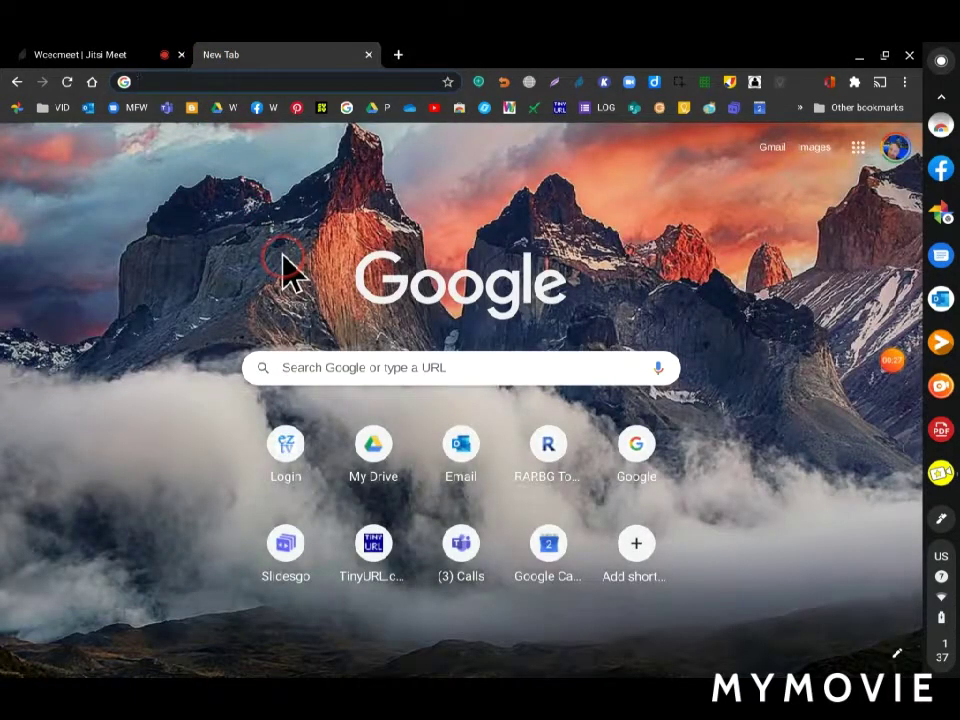
left_click(357, 367)
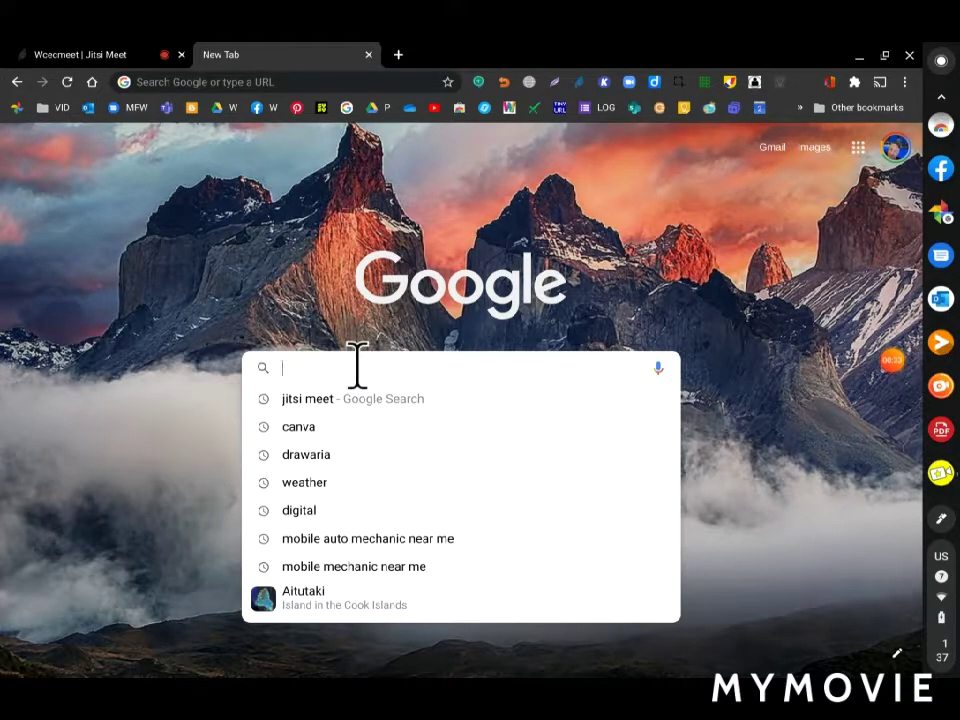
type("pet")
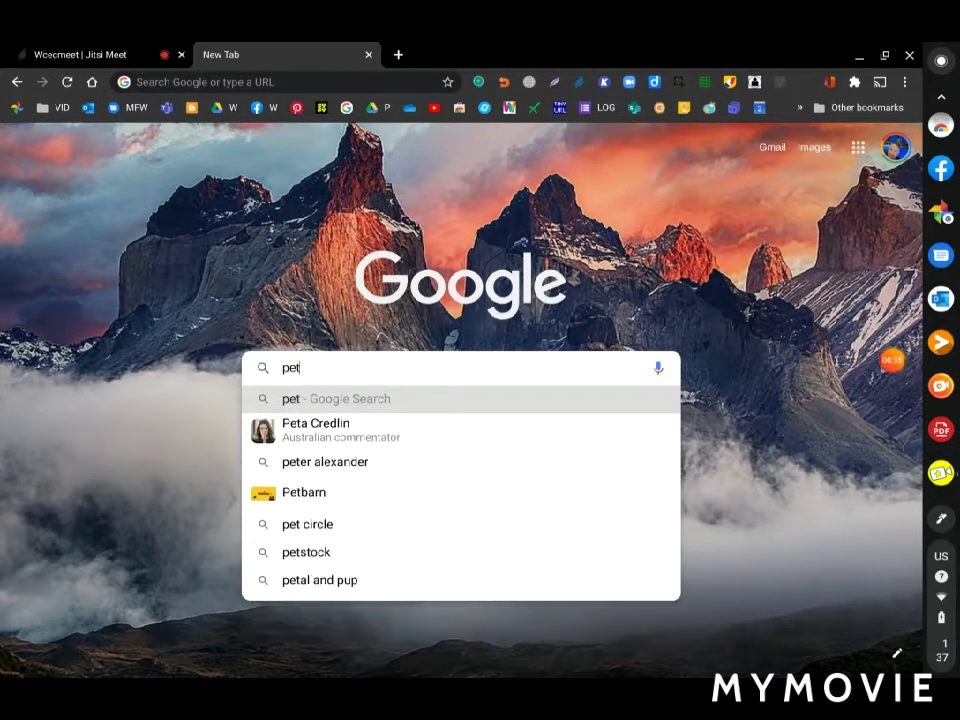
type(" dog")
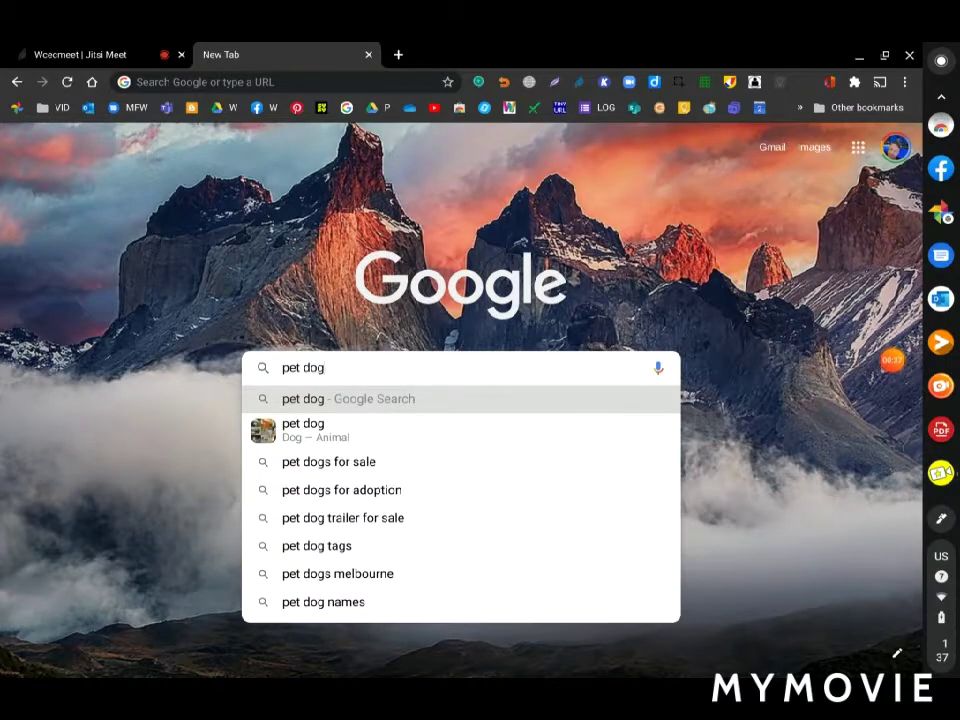
key("Return")
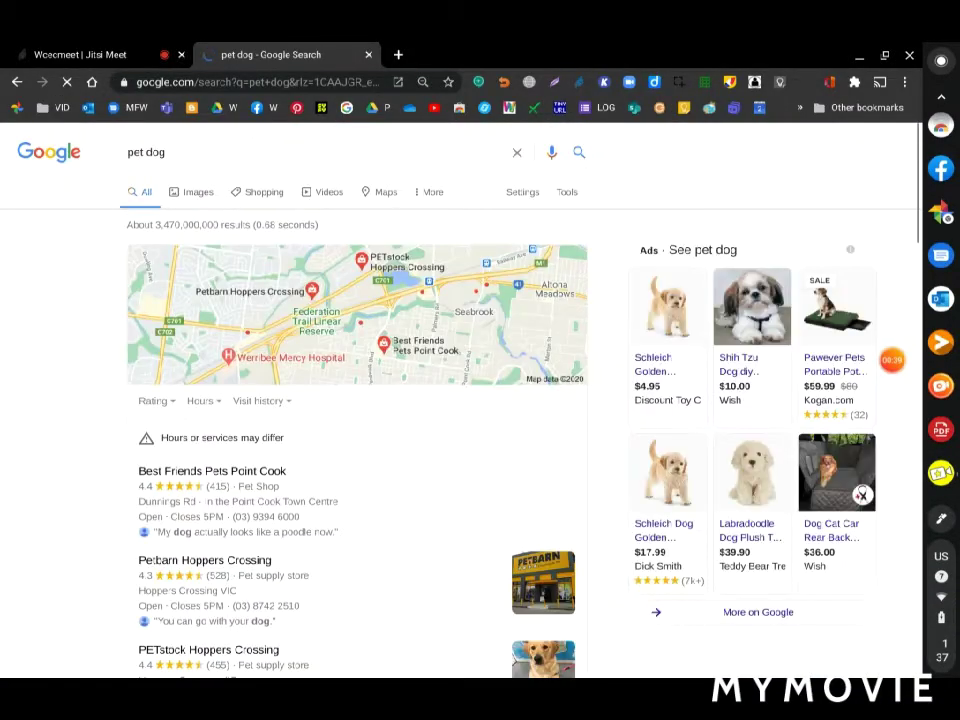
- Show the image results for the search and open the Pet Black Pug-dog product page from Wish
left_click(198, 200)
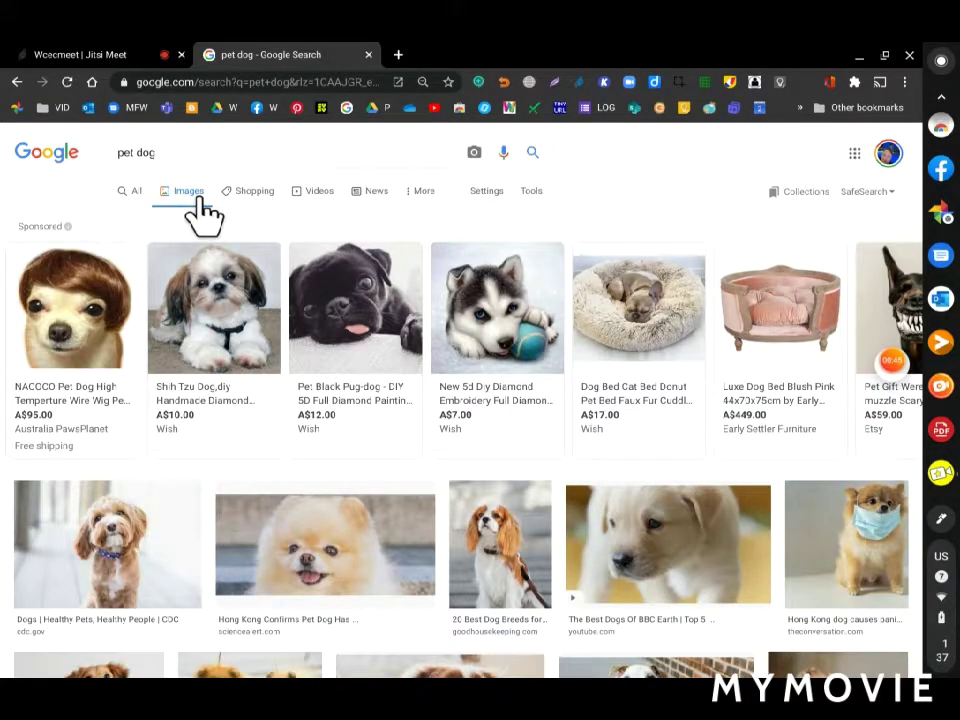
left_click(355, 322)
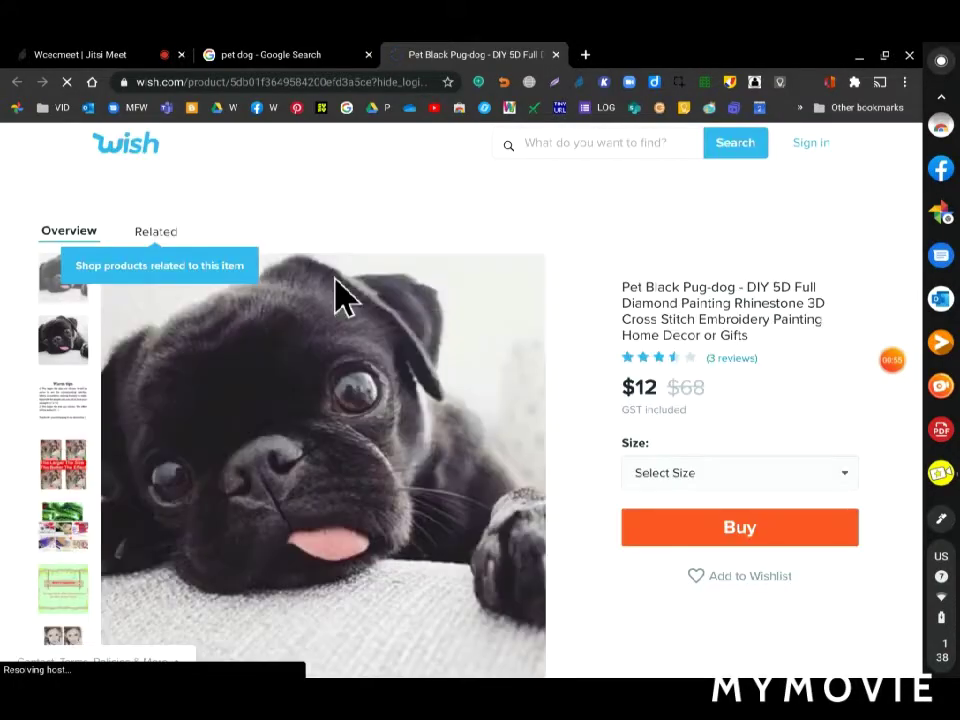
left_click(476, 474)
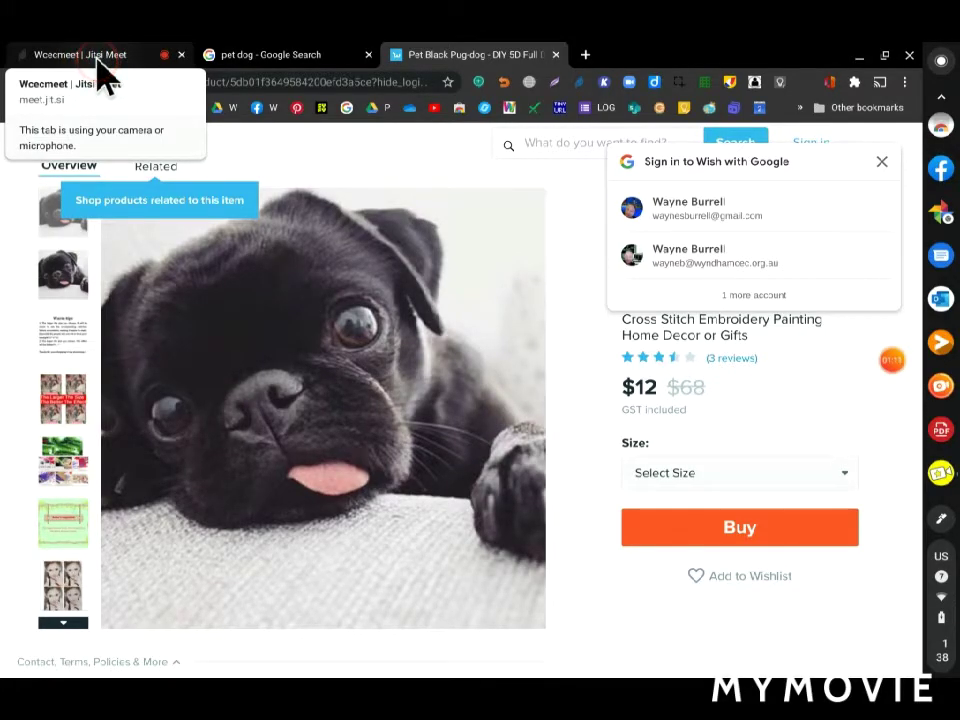
- Share the Pet Black Pug-dog Chrome tab, including its audio, in the Wcecmeet Jitsi meeting
left_click(103, 60)
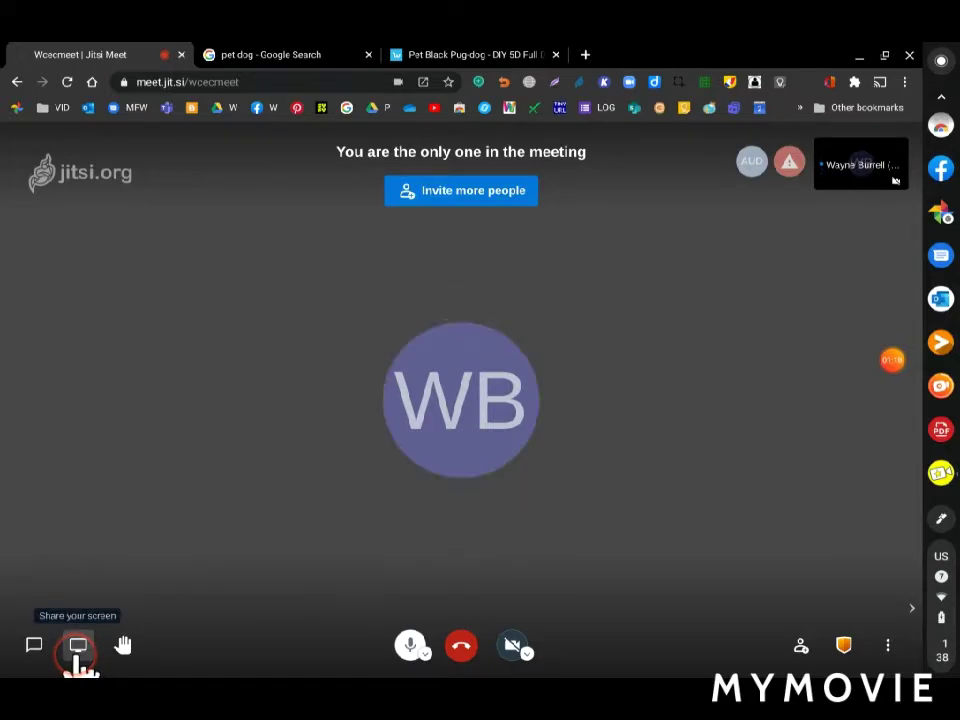
left_click(76, 655)
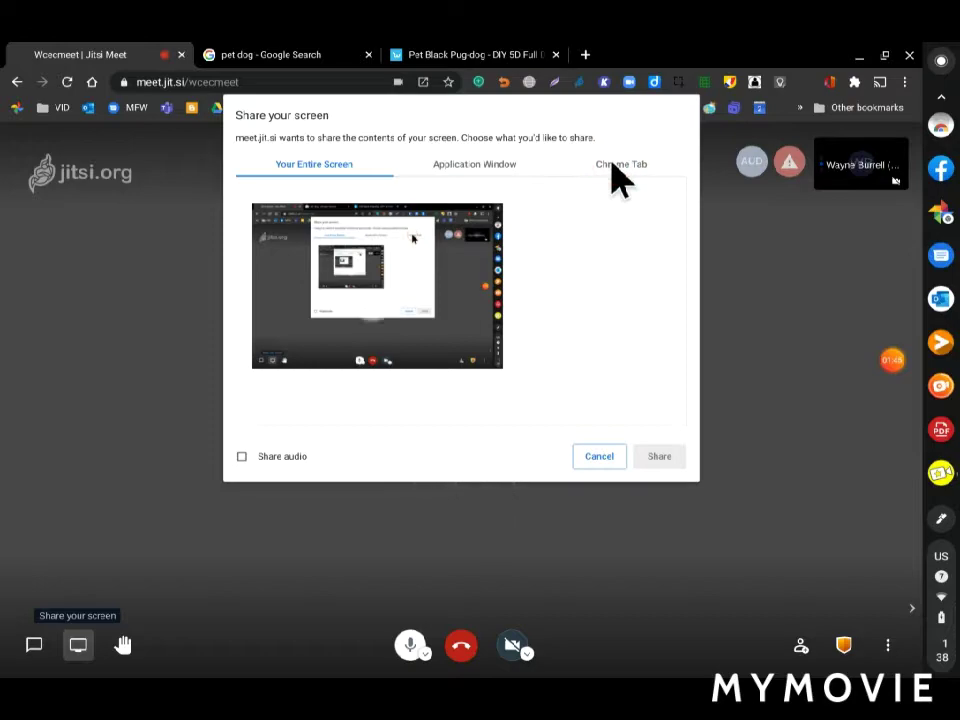
left_click(613, 166)
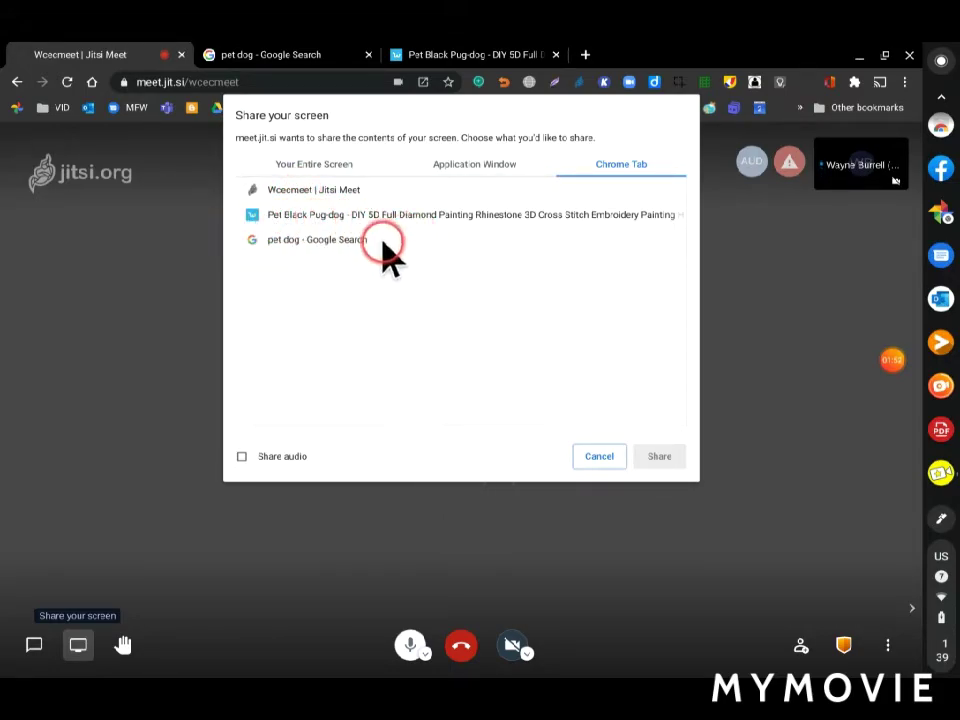
left_click(337, 222)
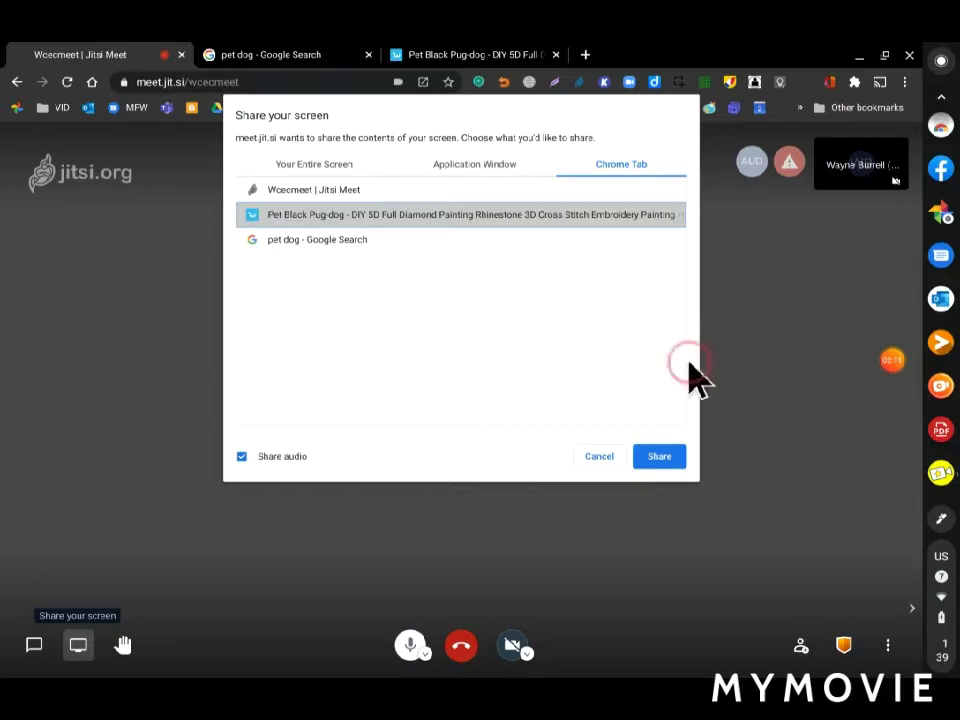
left_click(660, 456)
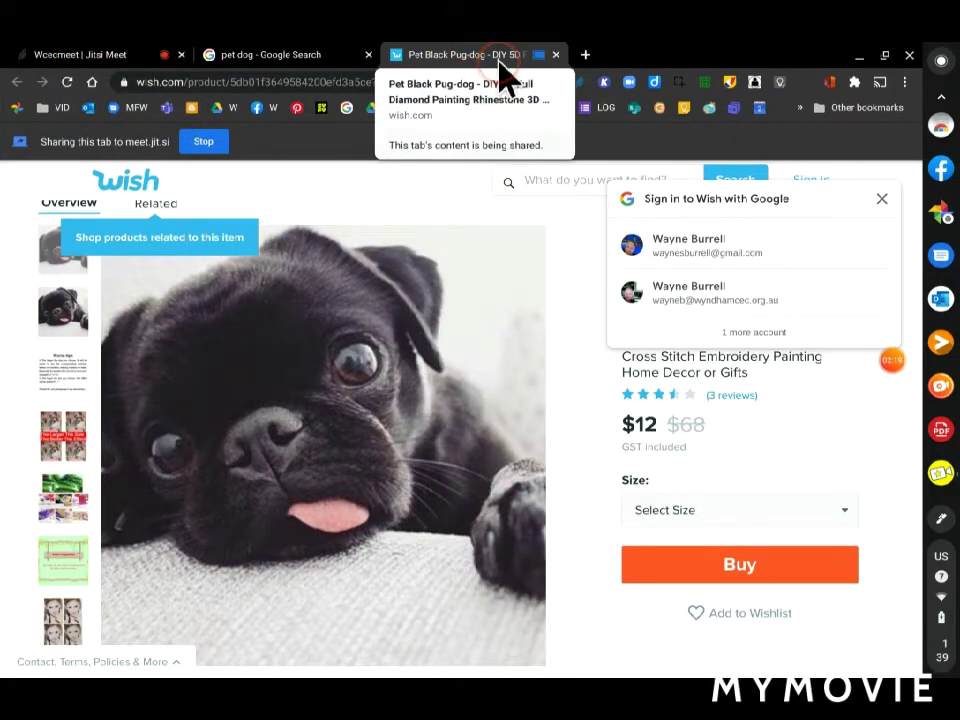
- Check in the Jitsi meeting tab how the shared Wish page appears to participants
left_click(78, 58)
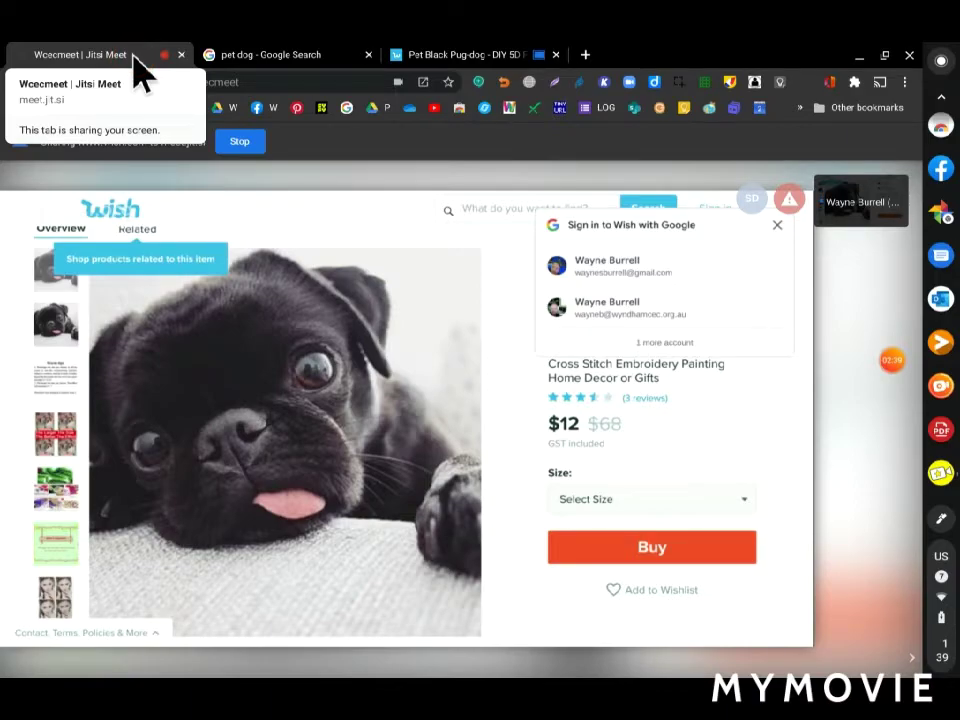
left_click(425, 62)
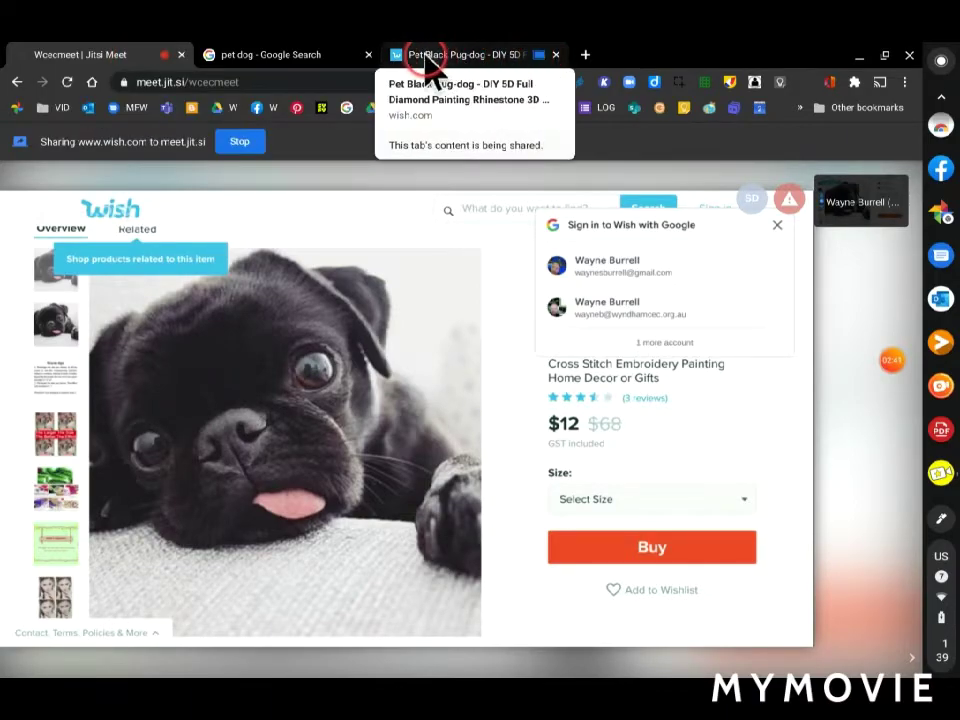
left_click(441, 57)
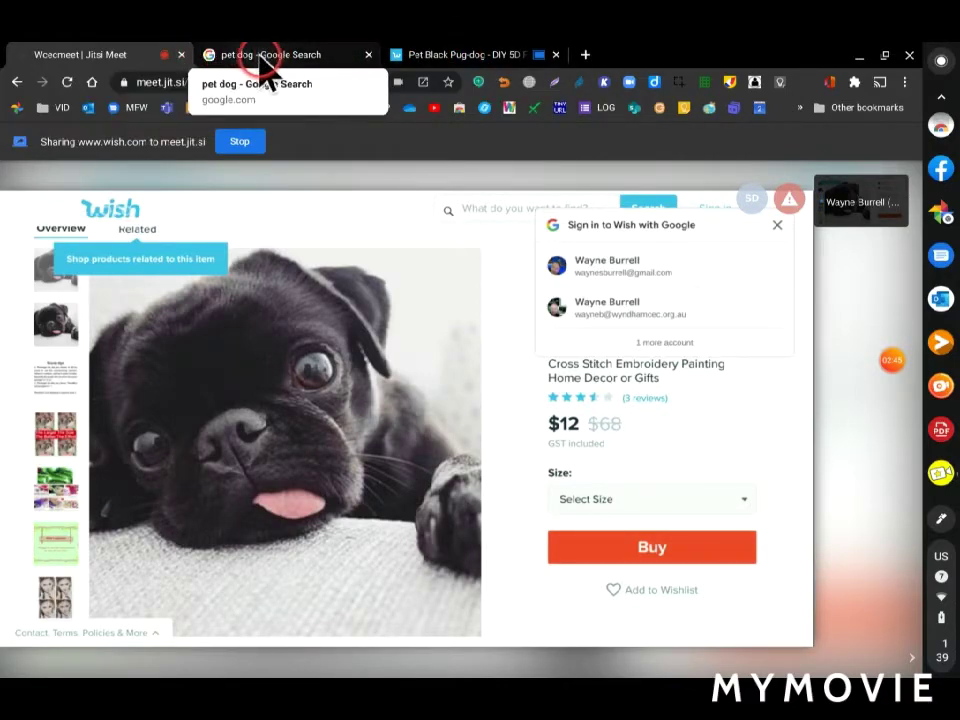
left_click(208, 54)
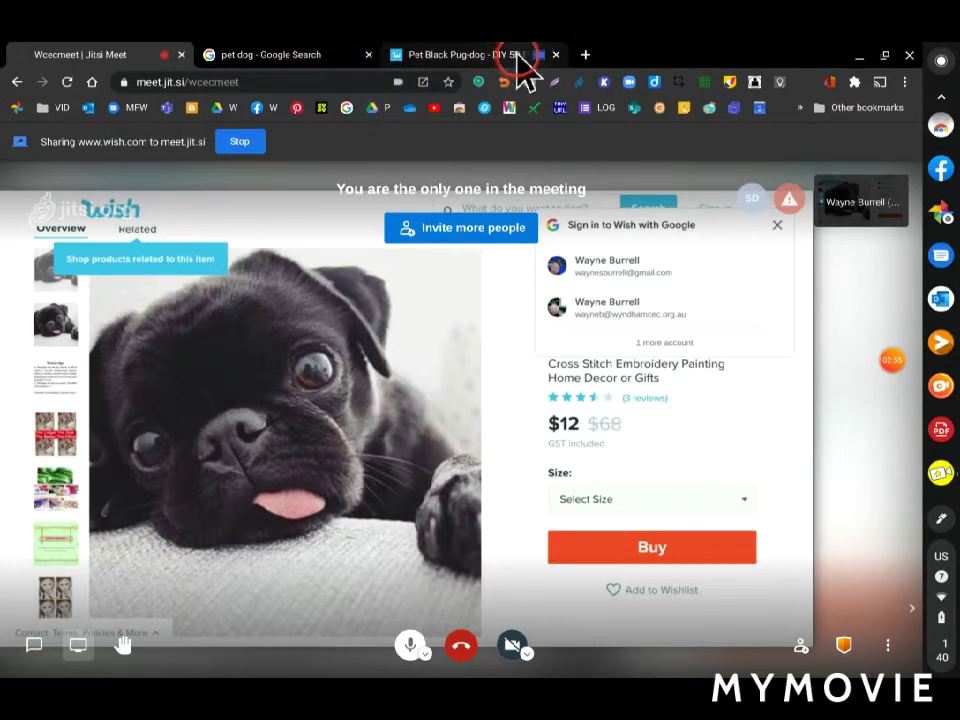
- Detach the shared Pet Black Pug-dog tab into its own window and dock it on the right half of the screen
left_click(481, 62)
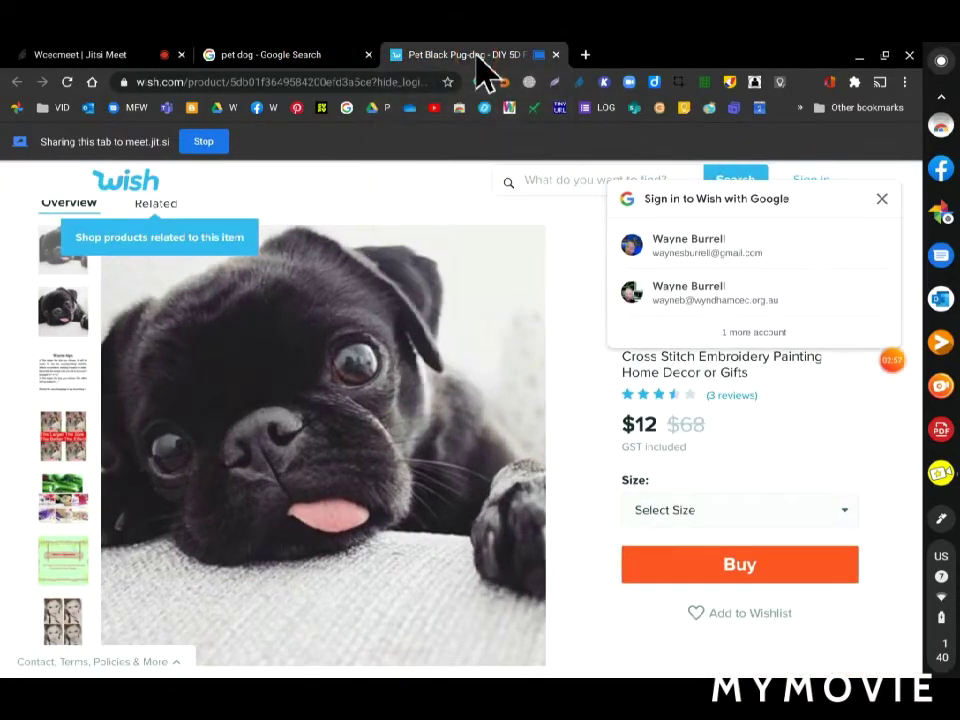
left_click_drag(481, 62, 958, 262)
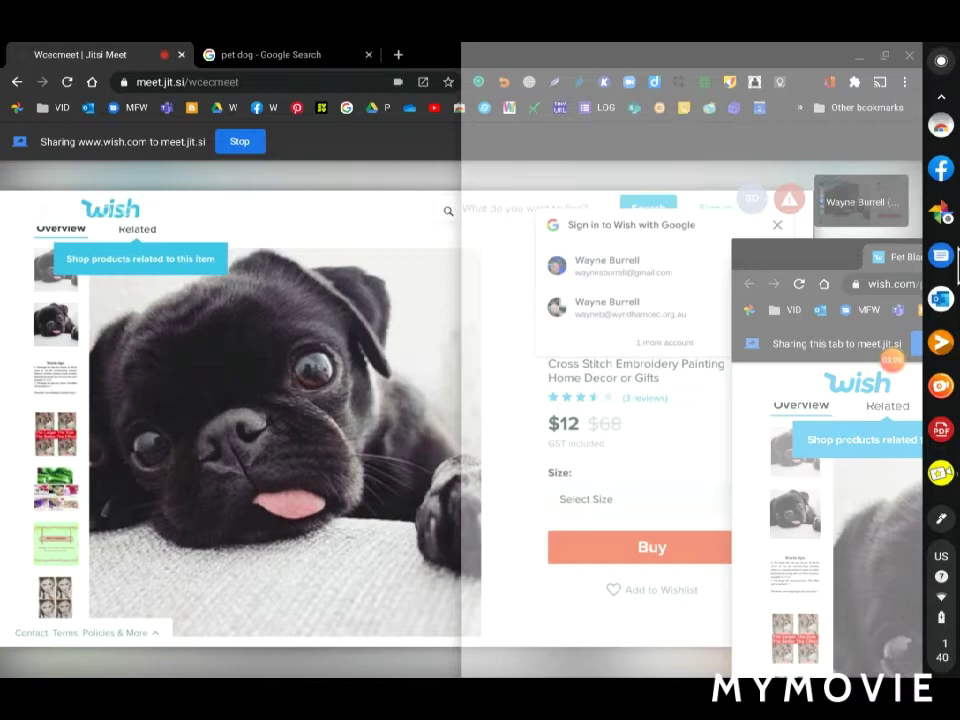
left_click_drag(957, 262, 957, 262)
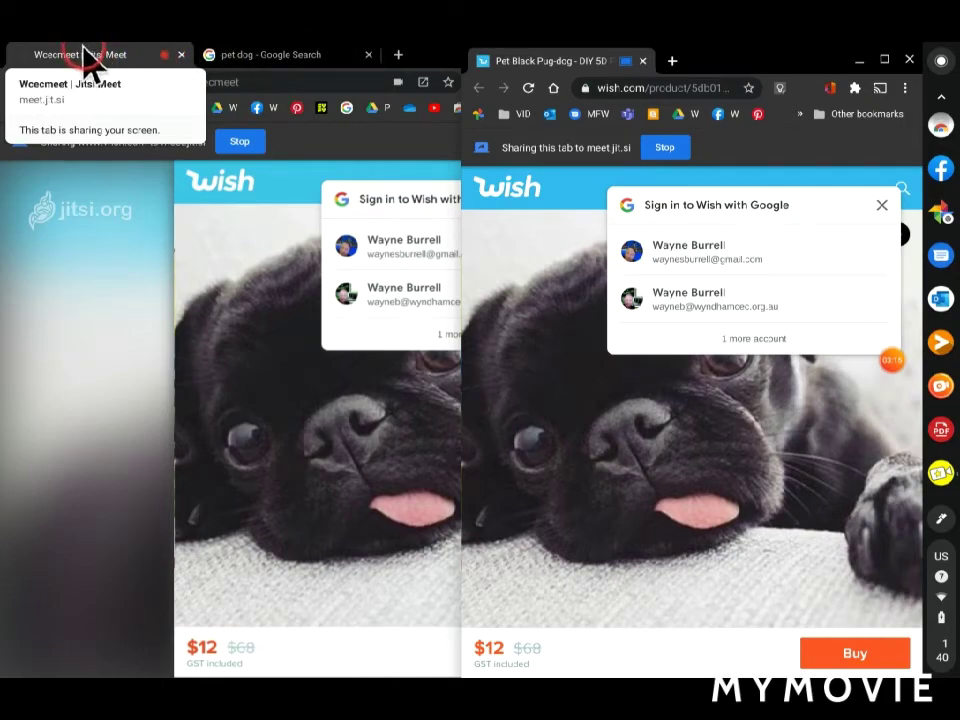
- Restore the Jitsi meeting window from full size and dock it on the left half, beside the Wish window
left_click(85, 50)
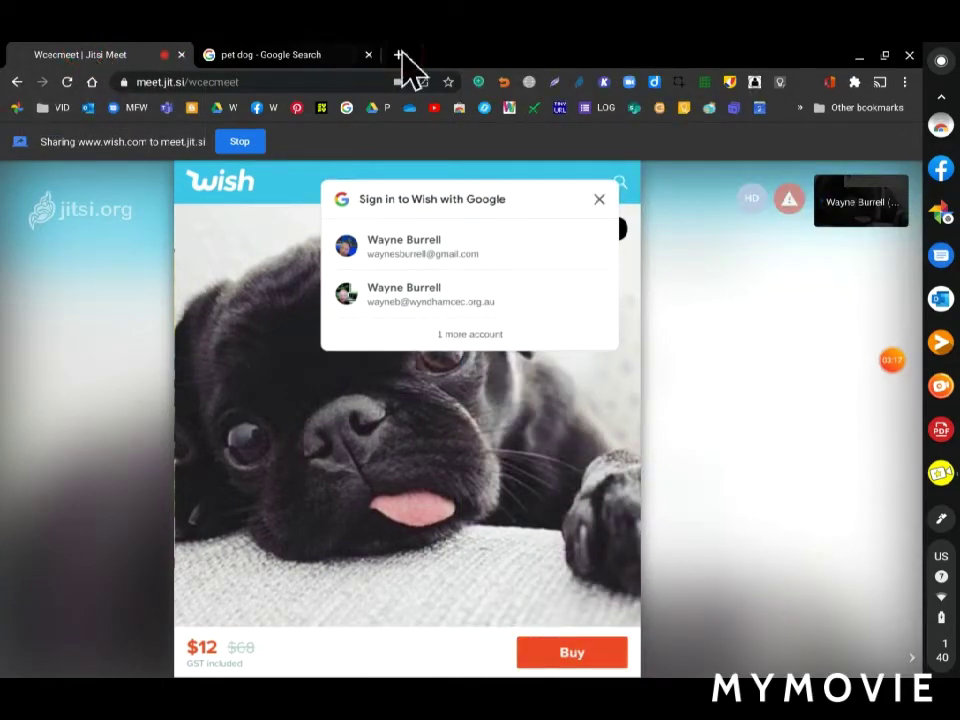
left_click(885, 57)
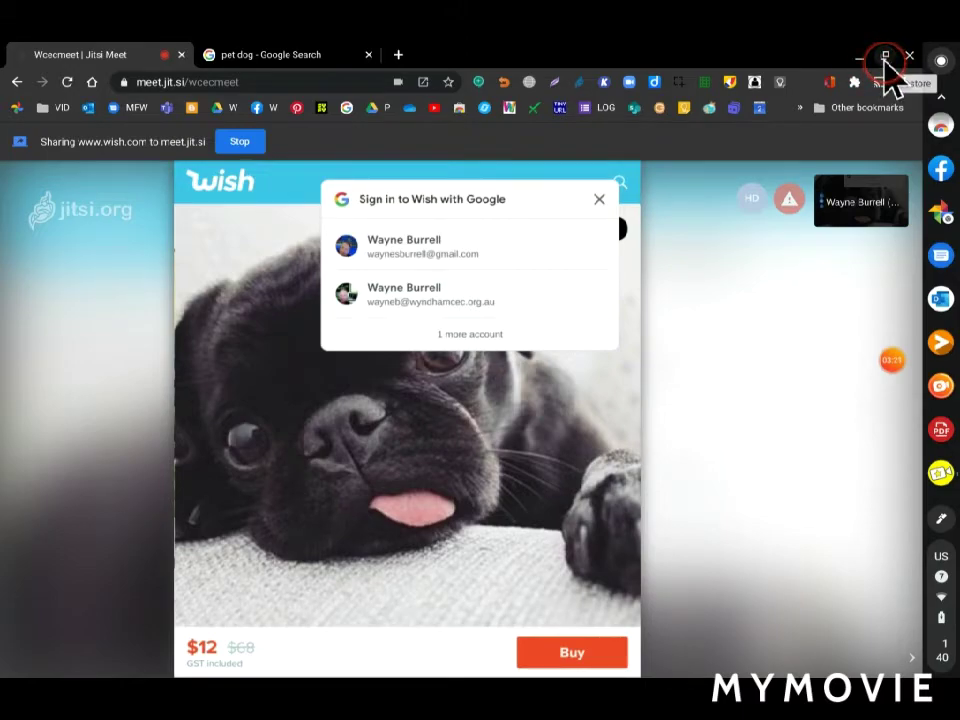
left_click(884, 57)
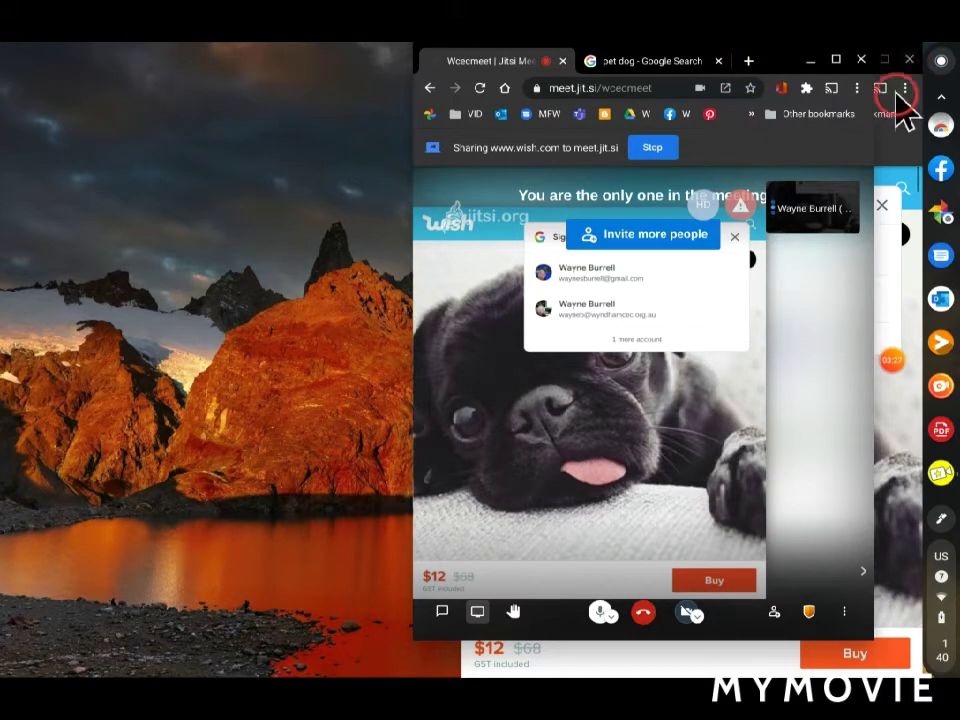
mouse_move(797, 167)
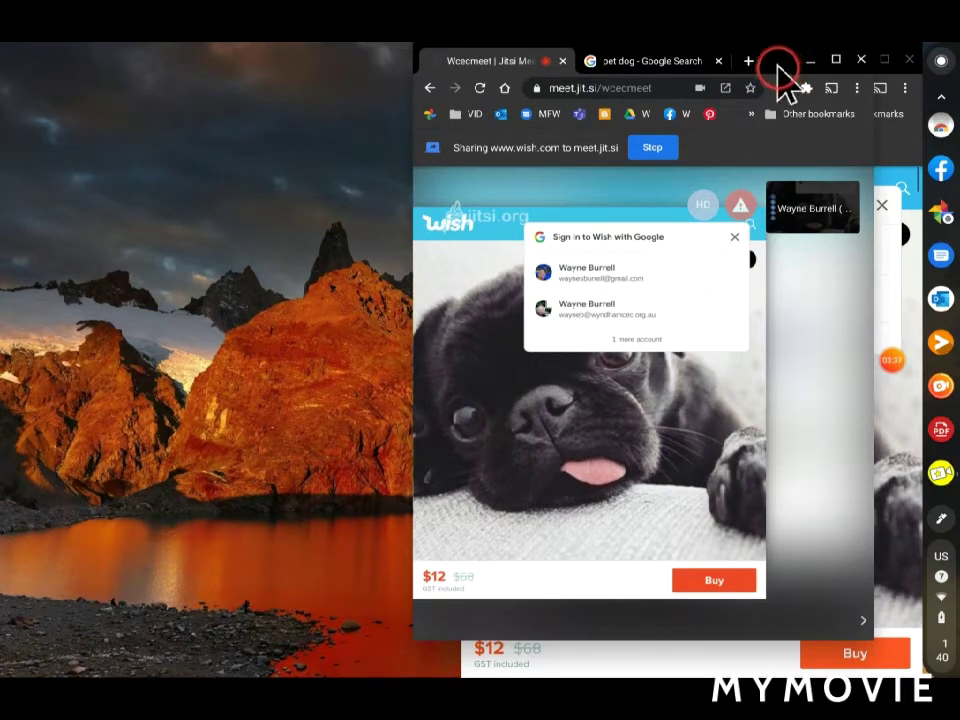
left_click_drag(783, 72, 10, 75)
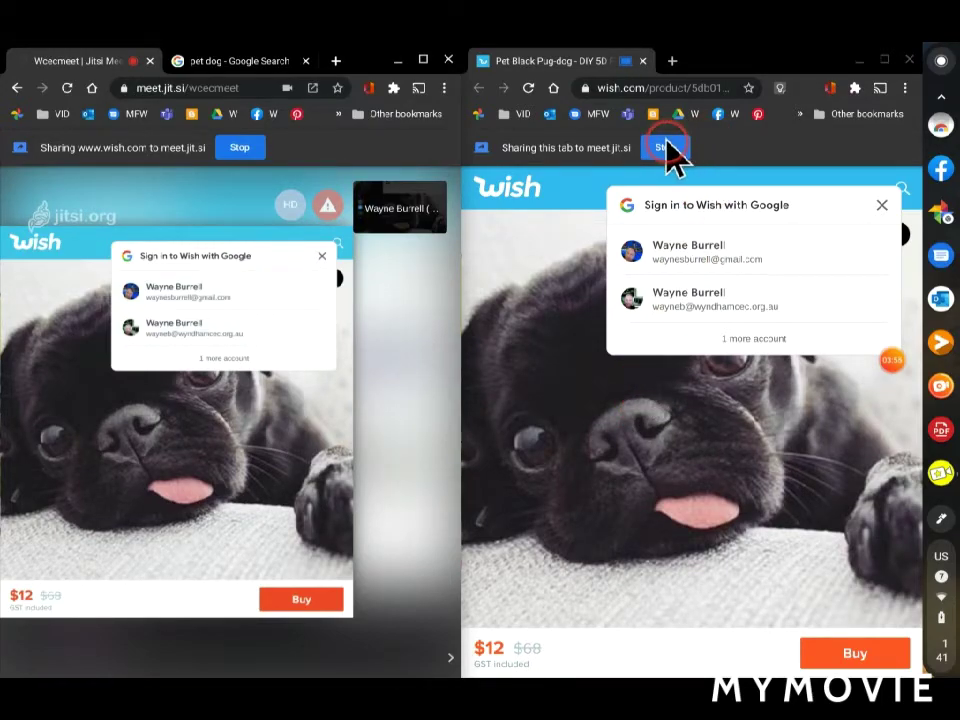
- Dismiss the Google sign-in prompt on the shared Wish page
mouse_move(242, 546)
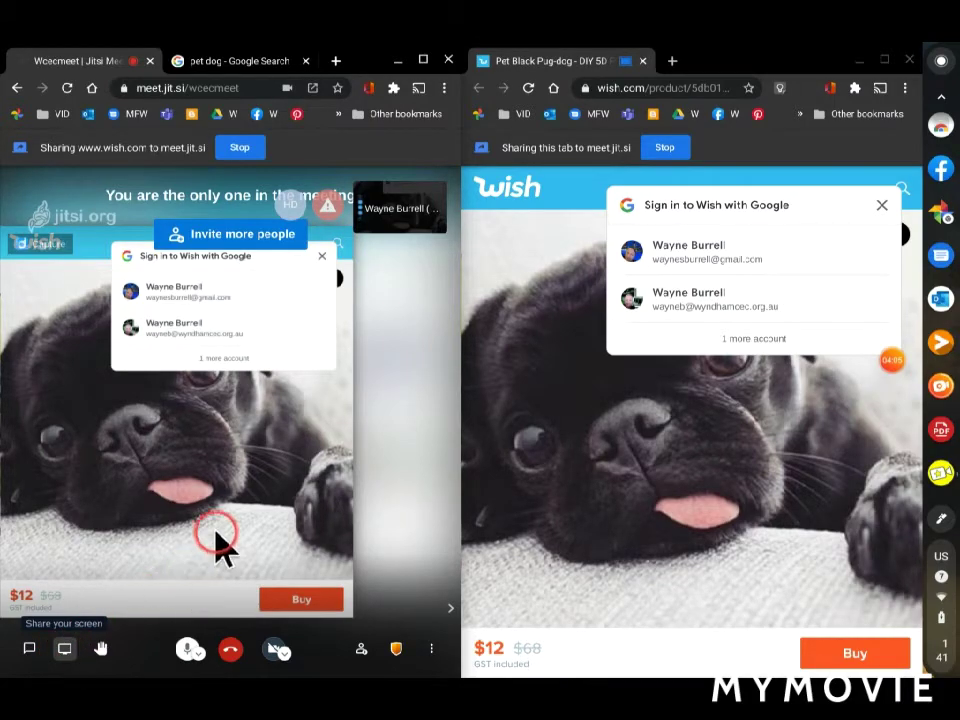
left_click(666, 438)
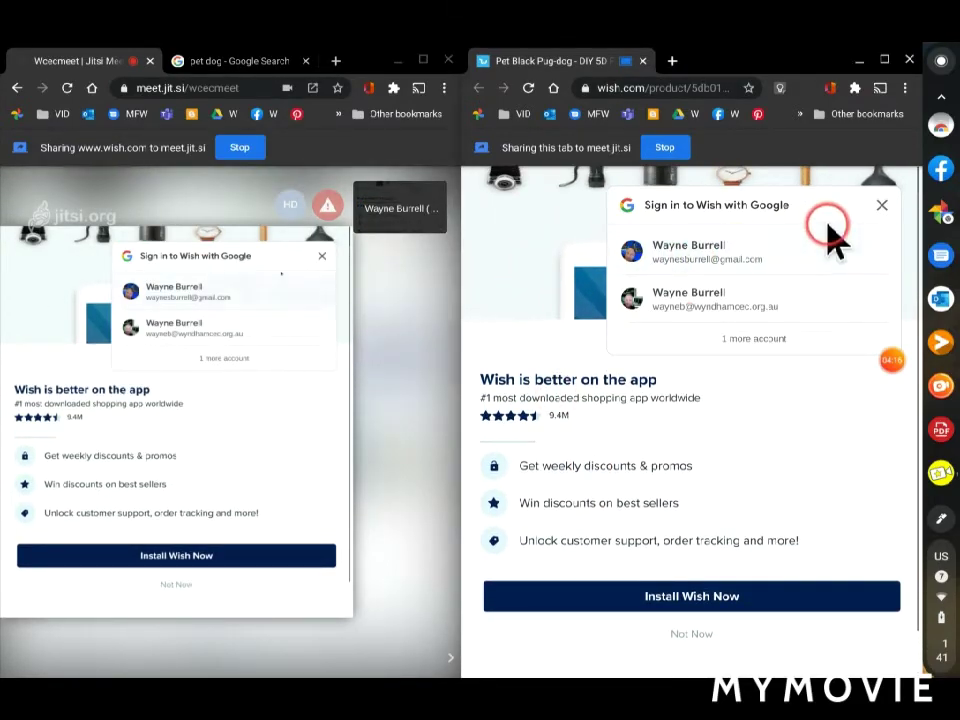
left_click(882, 198)
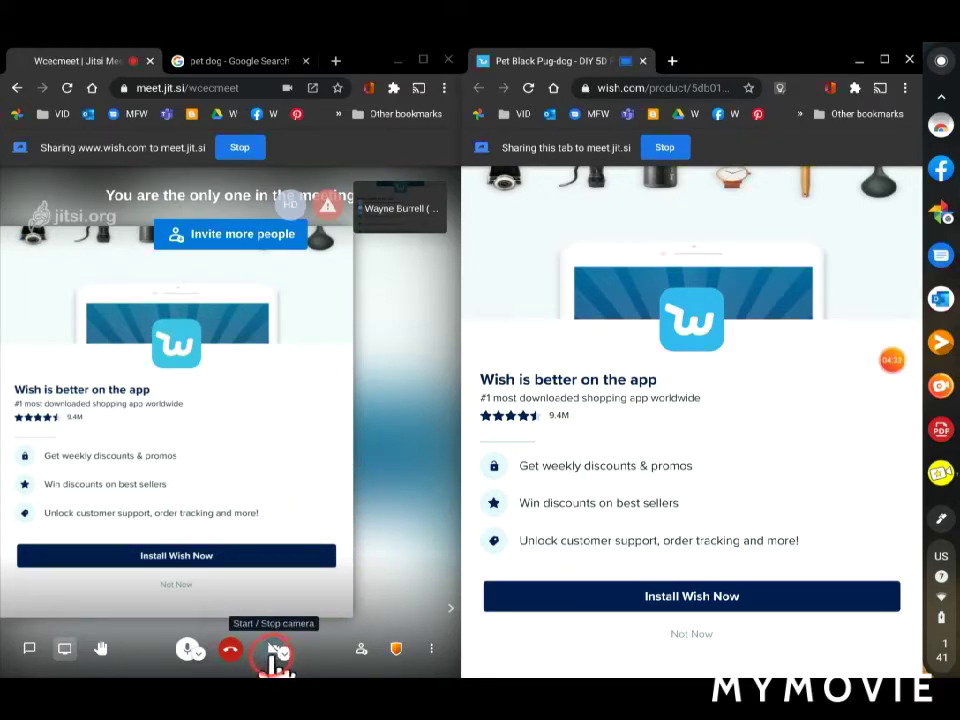
- Turn the meeting camera on during the share and switch it off again
left_click(274, 655)
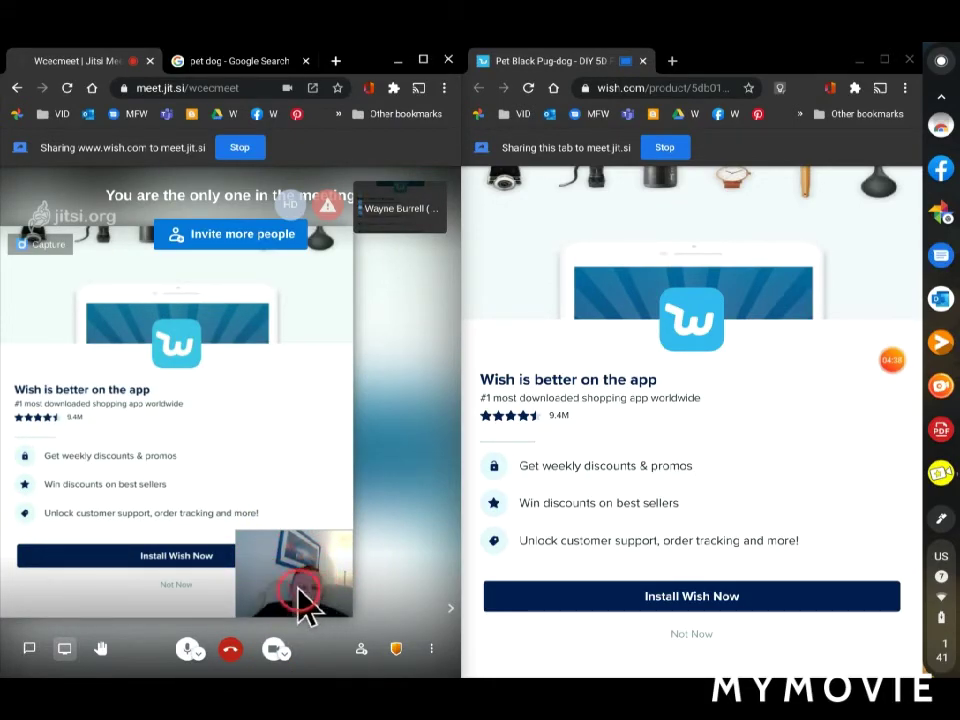
left_click(274, 655)
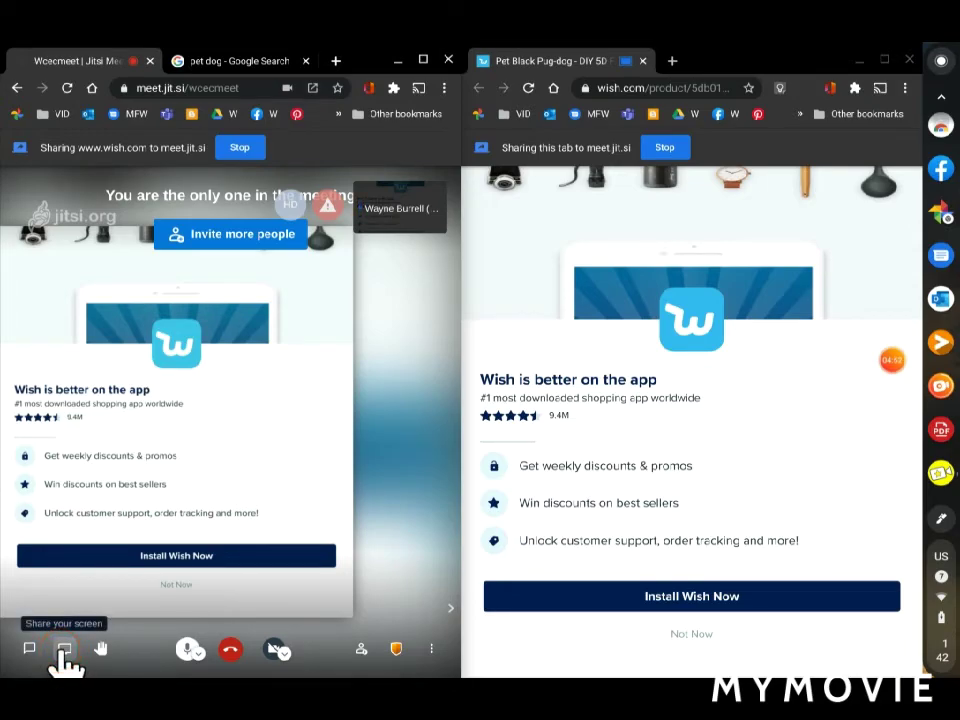
- Stop sharing the Wish tab from the Jitsi meeting and scroll through the unshared page
left_click(64, 650)
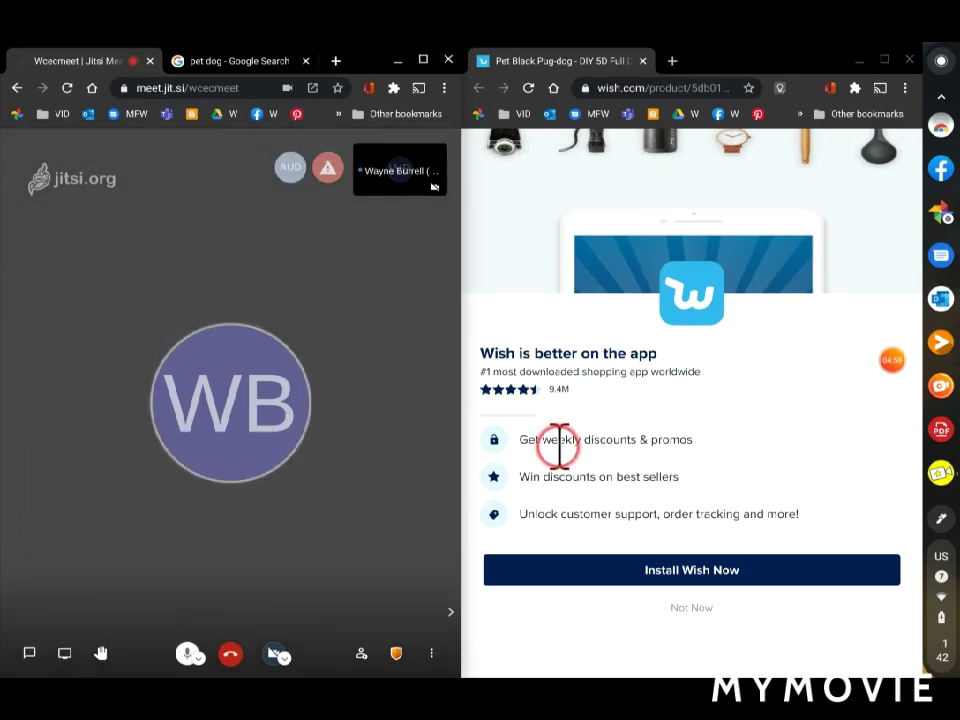
scroll(700, 422, "down", 1)
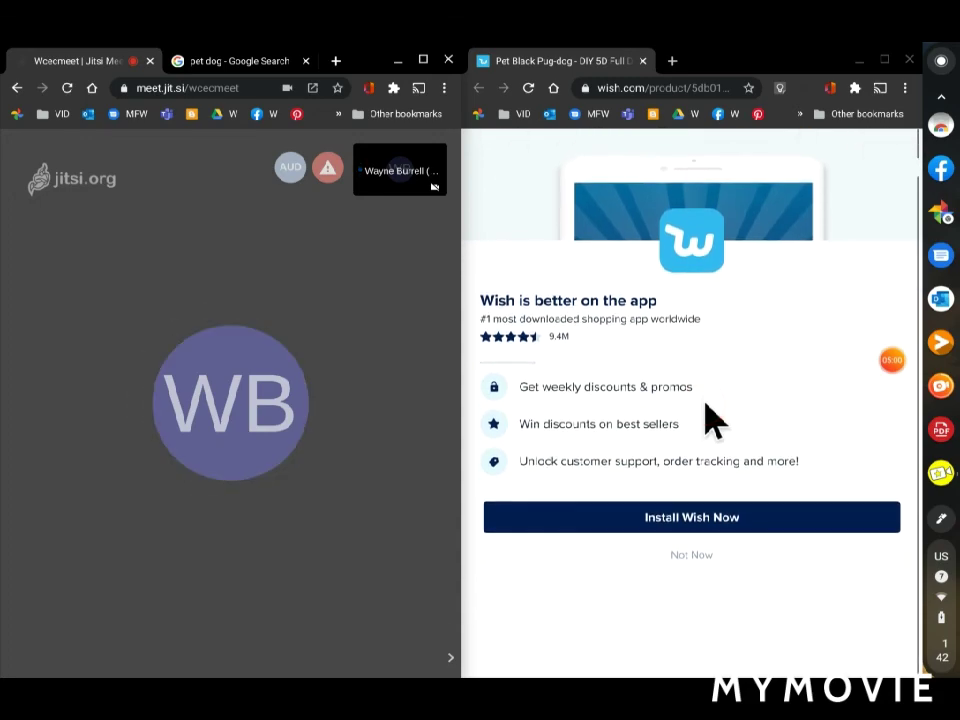
scroll(700, 400, "up", 1)
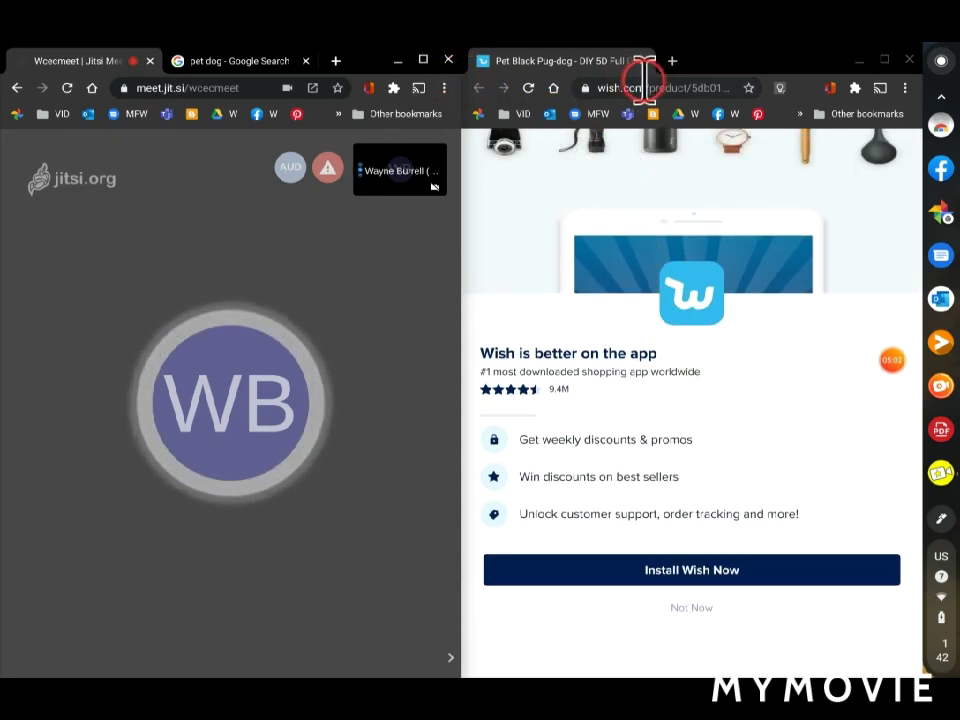